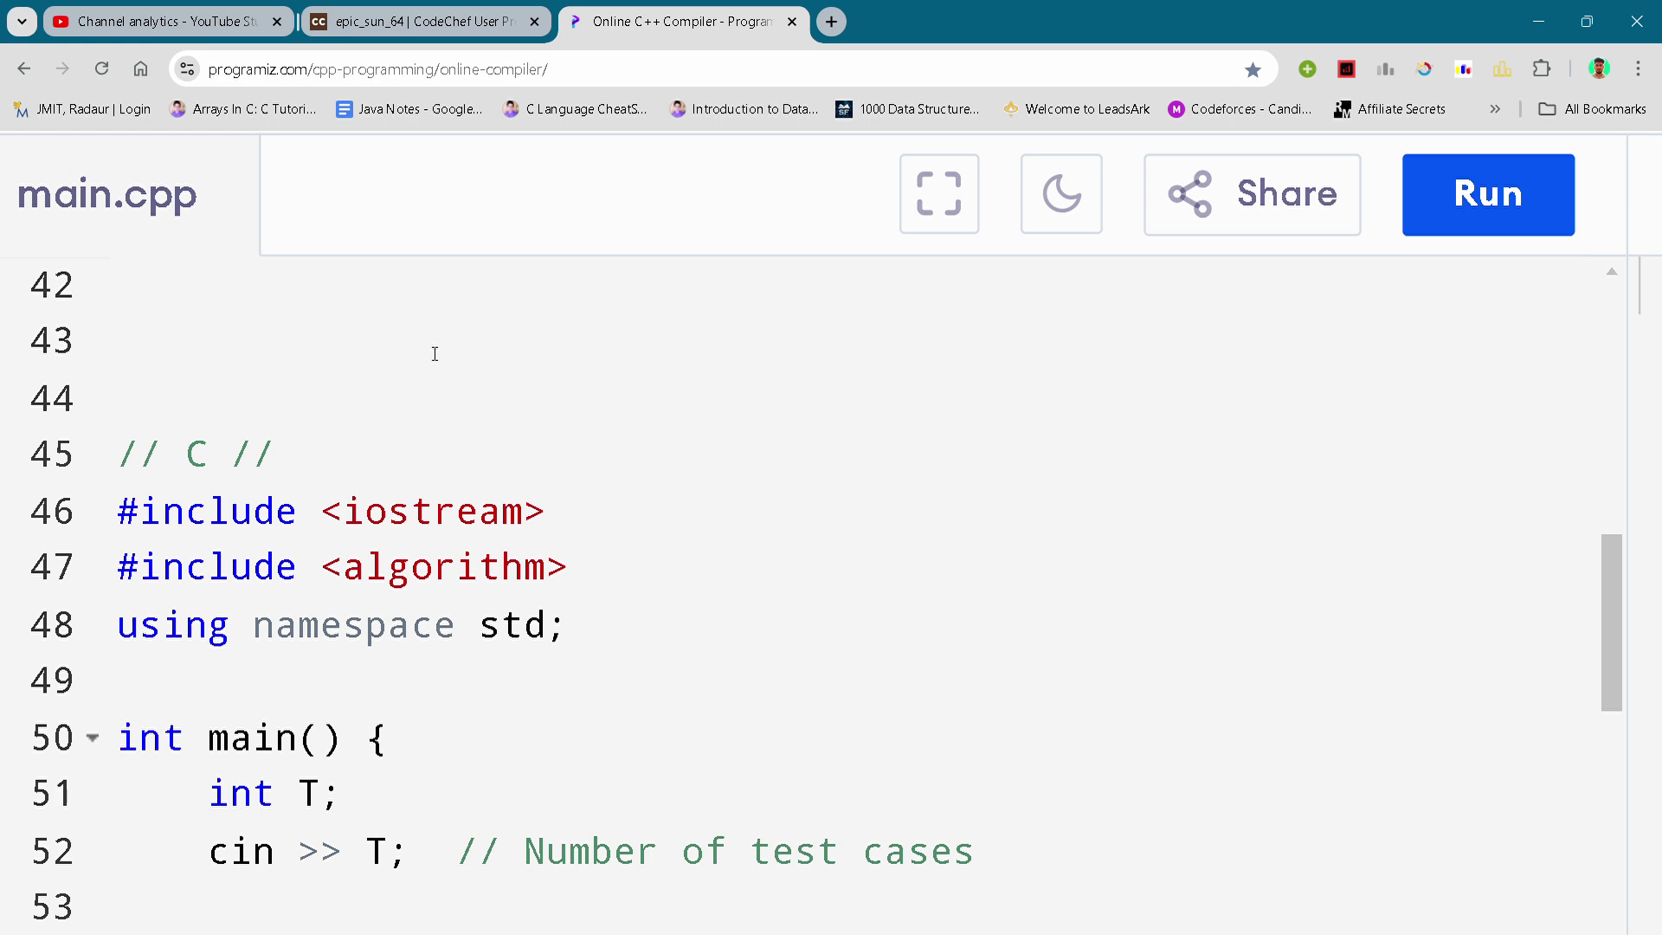
- Focus the editor at line 43, glance at the CodeChef profile, then return
left_click(477, 337)
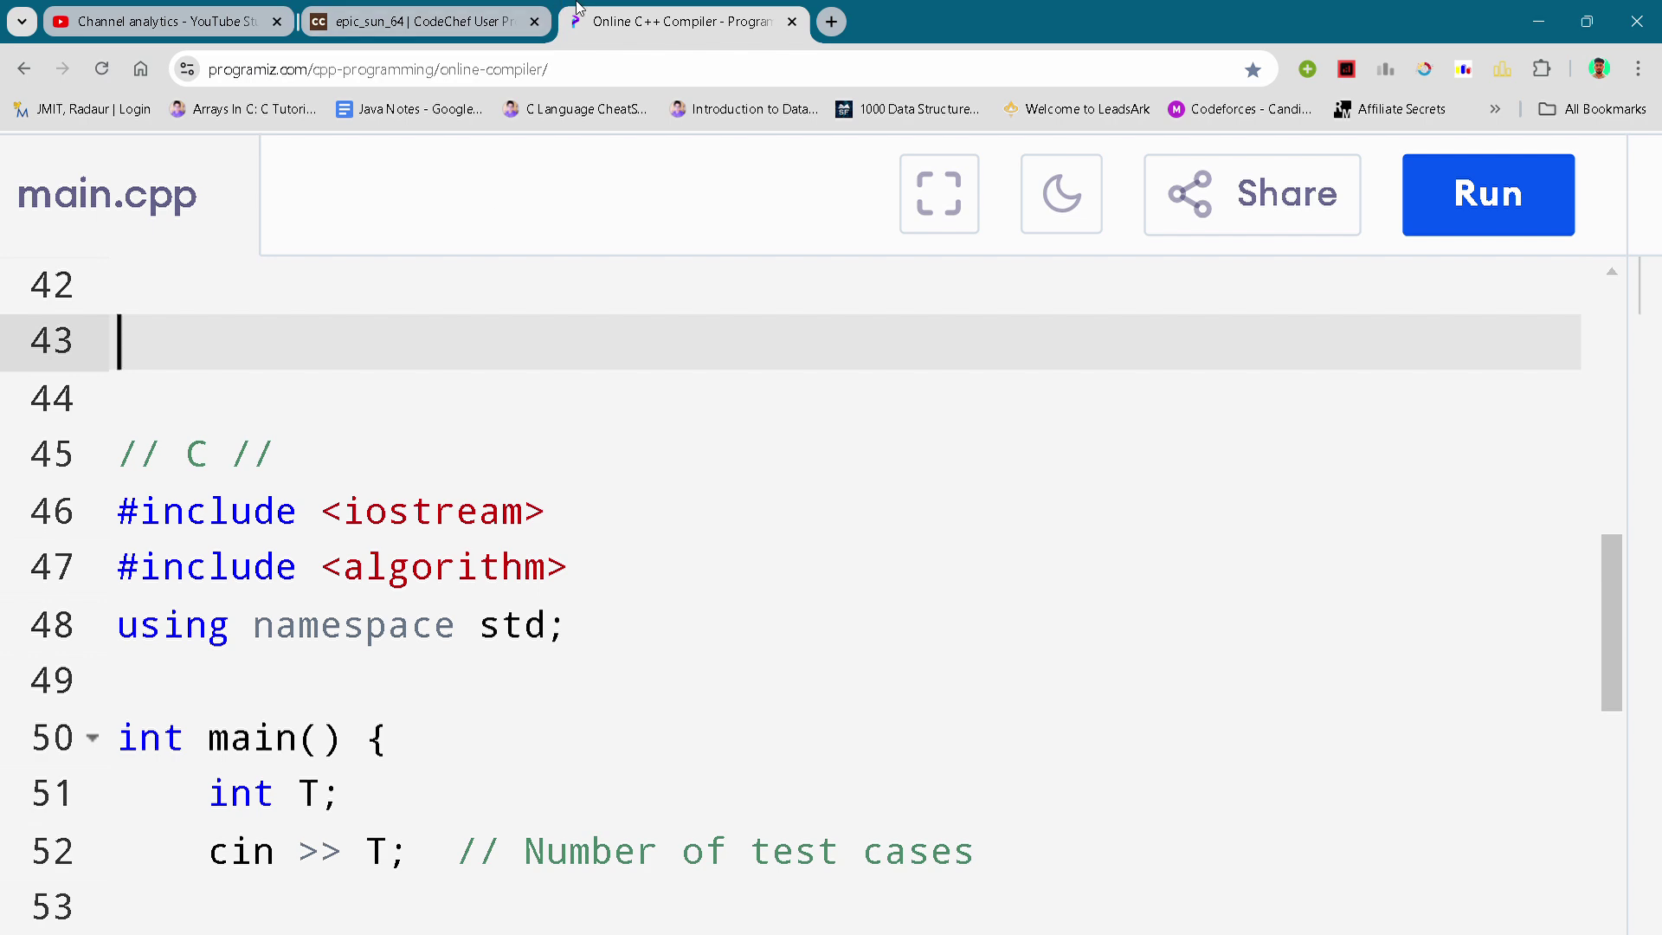
left_click(415, 22)
scroll(743, 264, "up", 5)
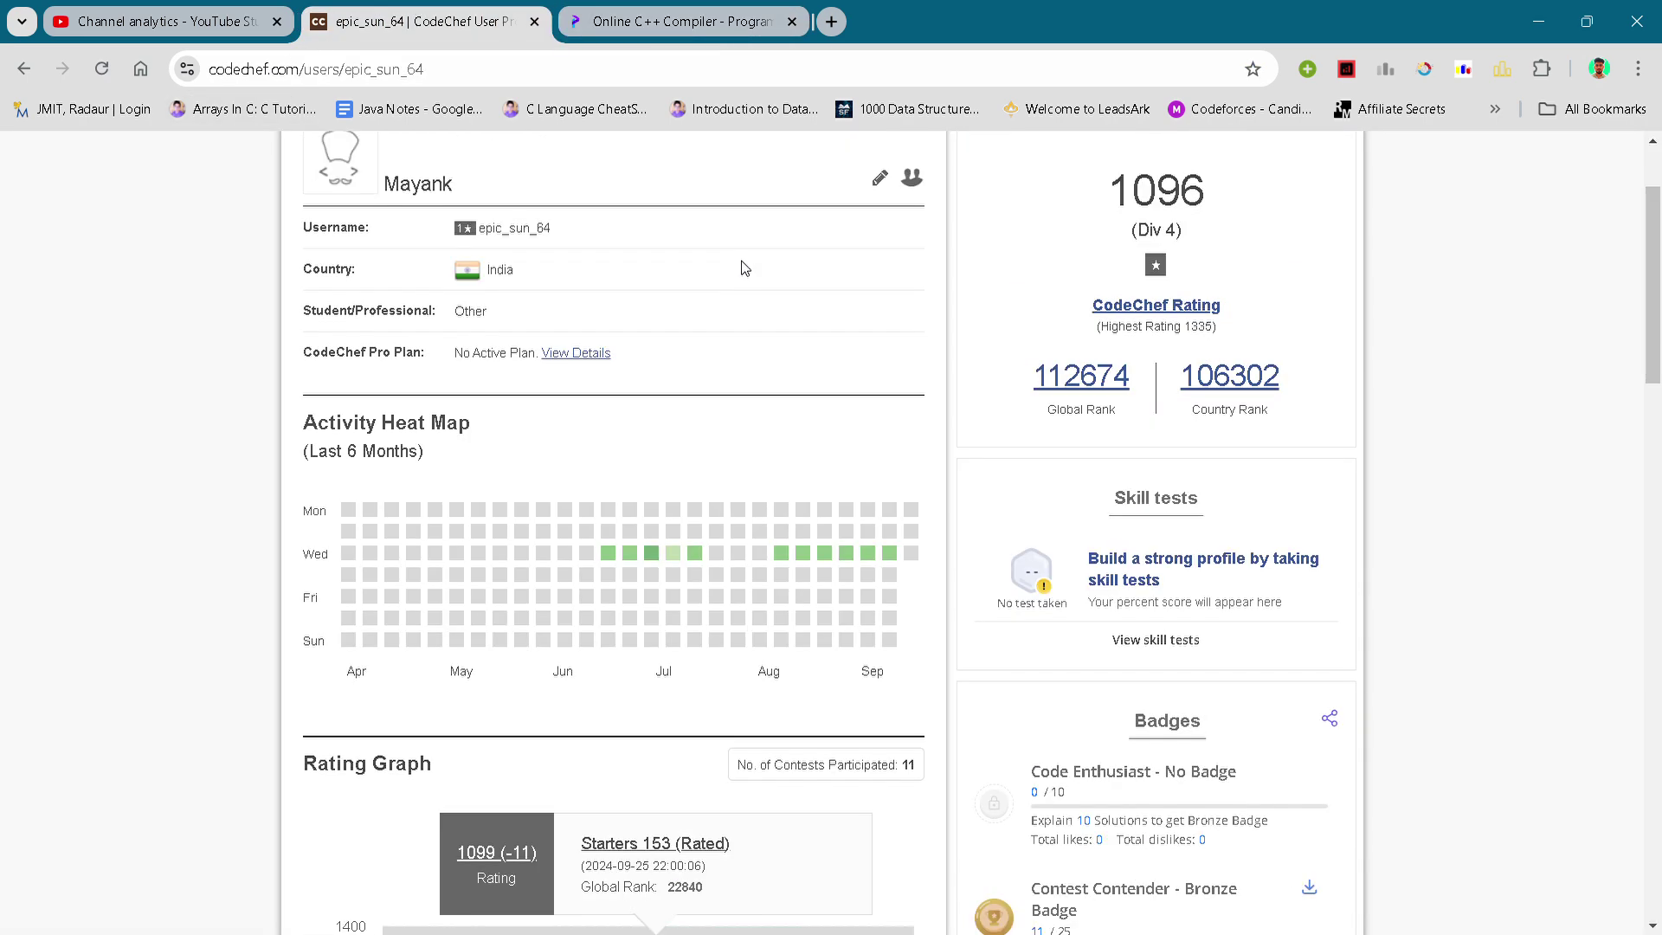
scroll(743, 263, "up", 3)
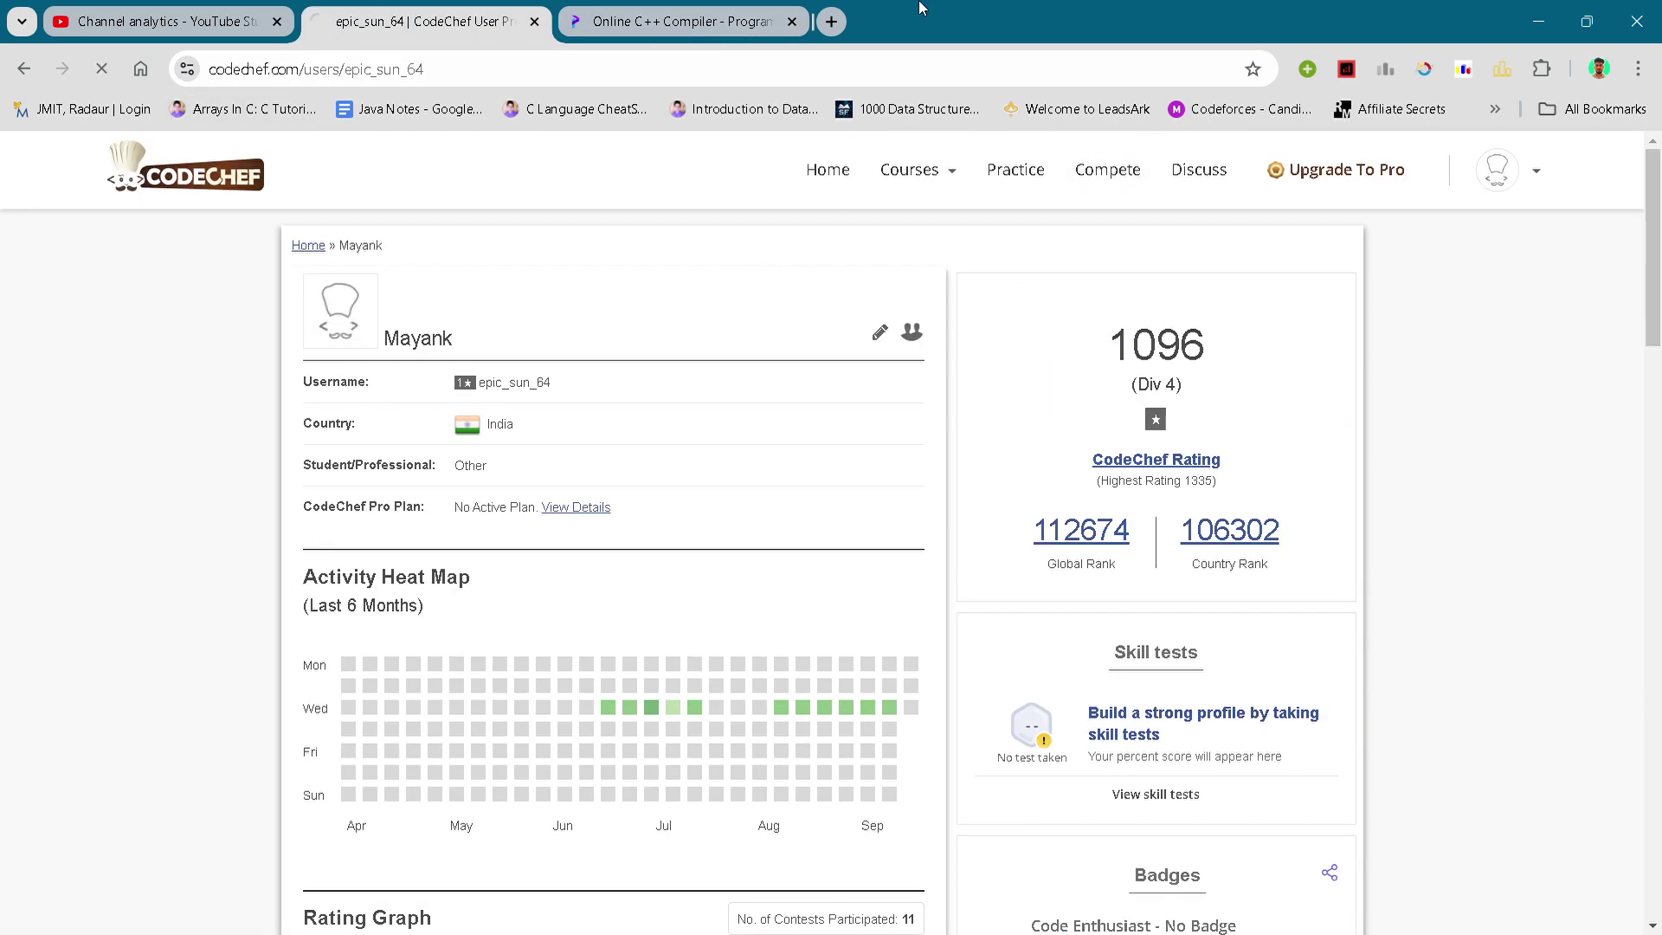
left_click(682, 21)
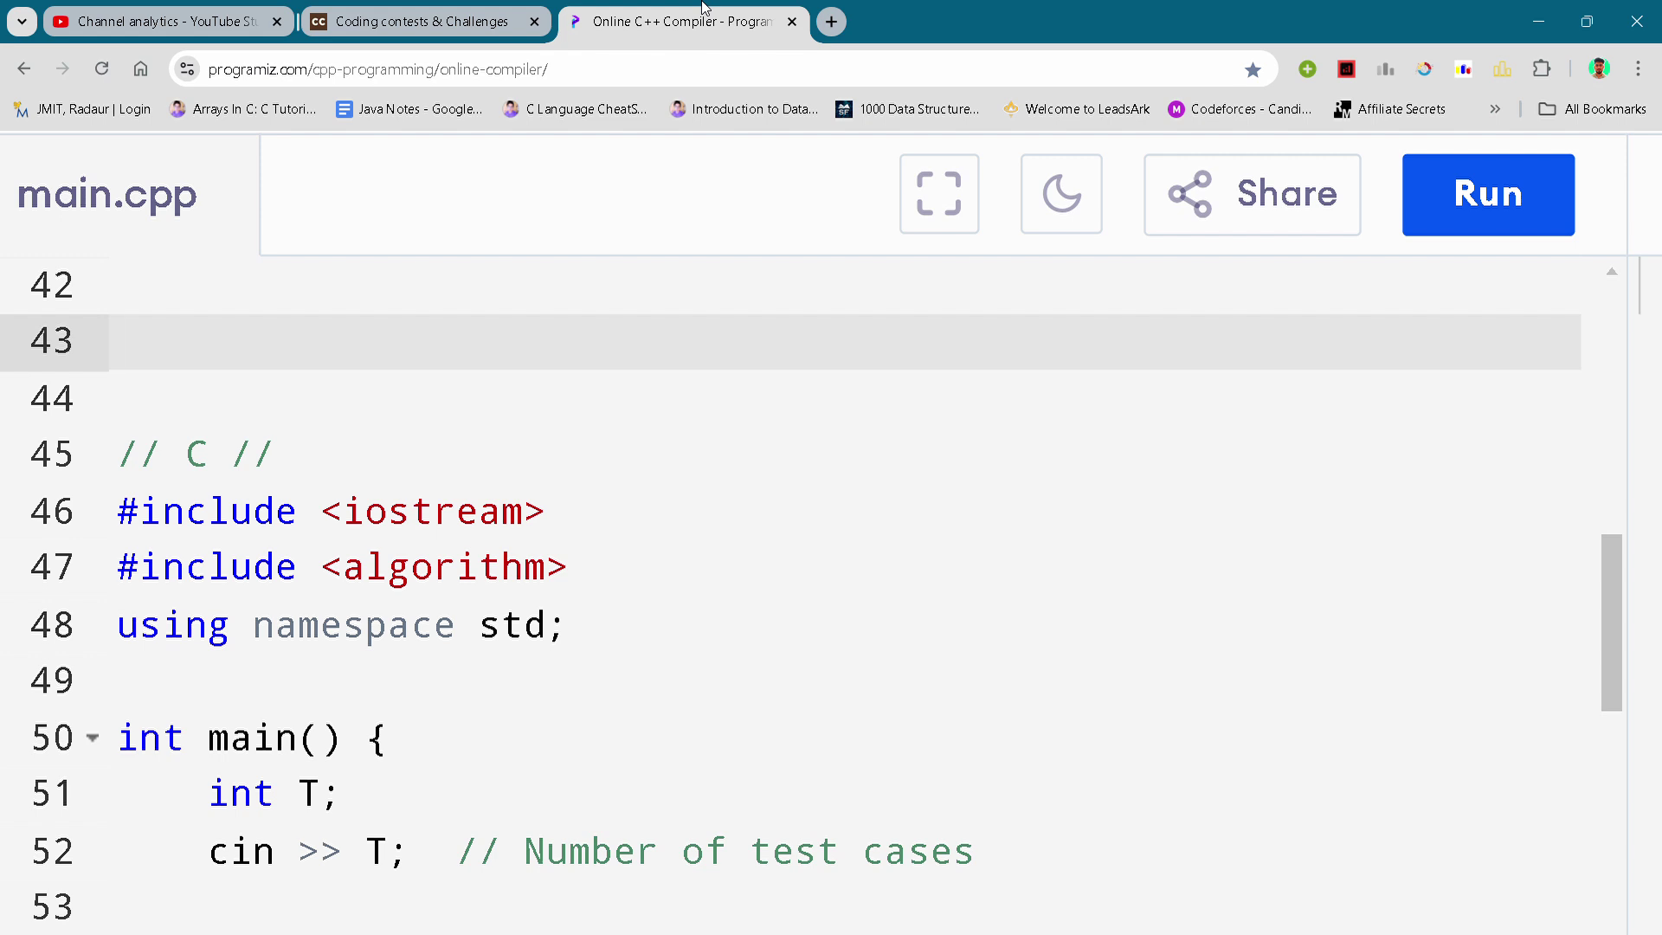
scroll(355, 370, "down", 3)
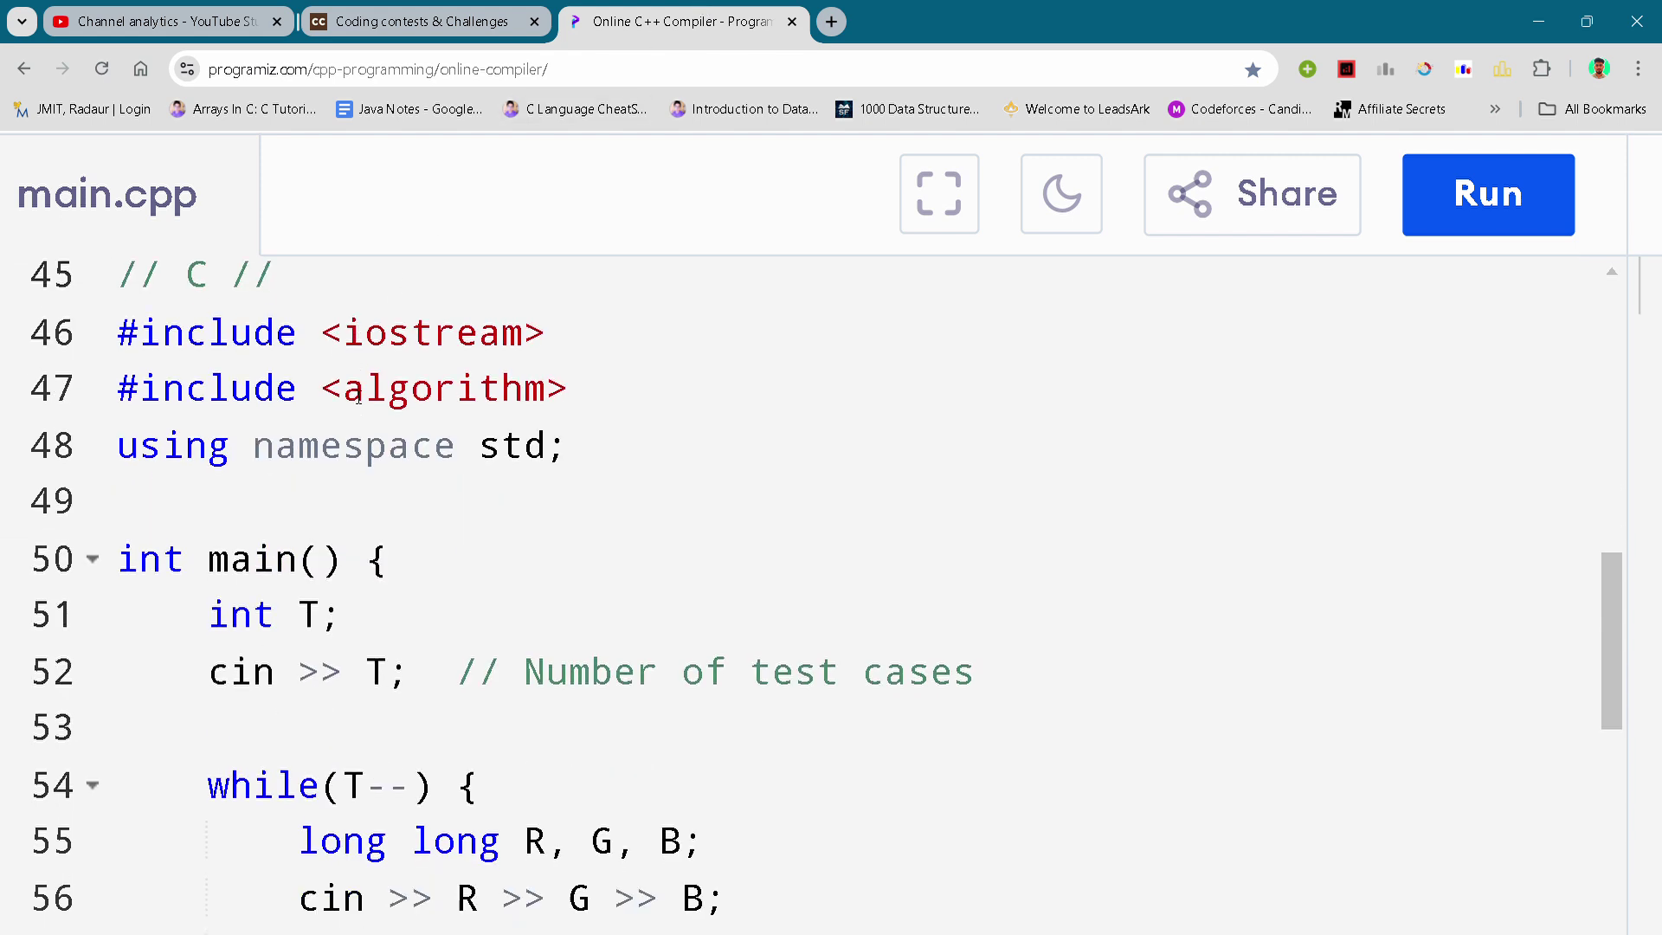
scroll(358, 395, "down", 1)
- Step through the code from 'using namespace std' to reading T and declaring R, G, B
left_click(351, 381)
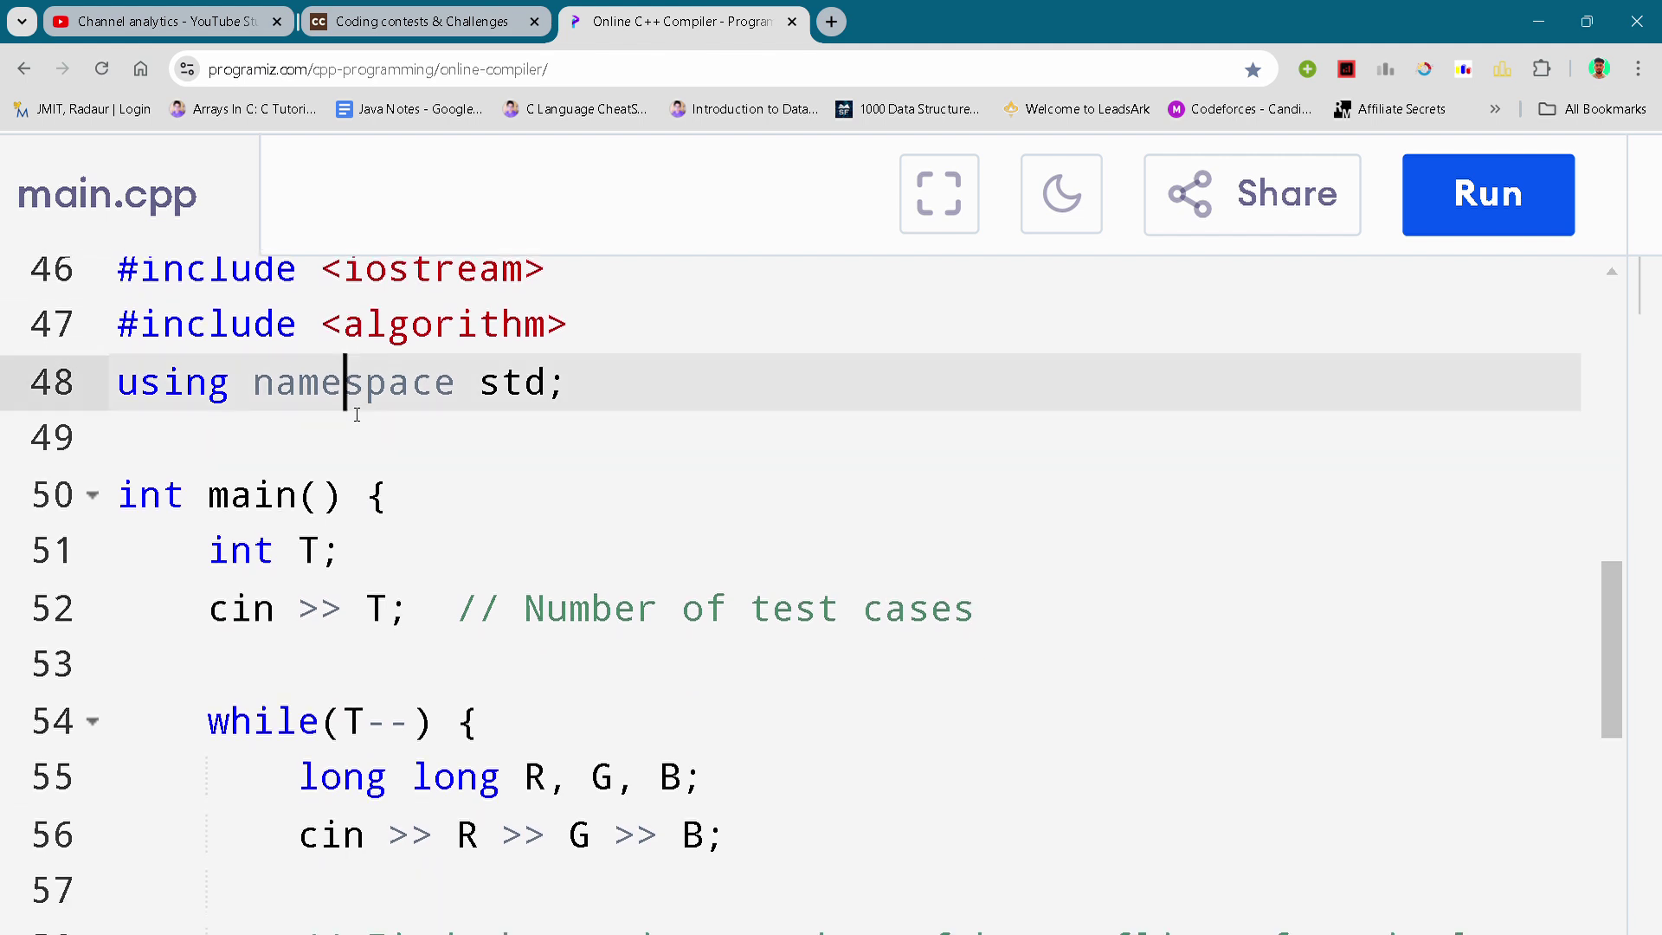
scroll(354, 414, "down", 1)
left_click(356, 416)
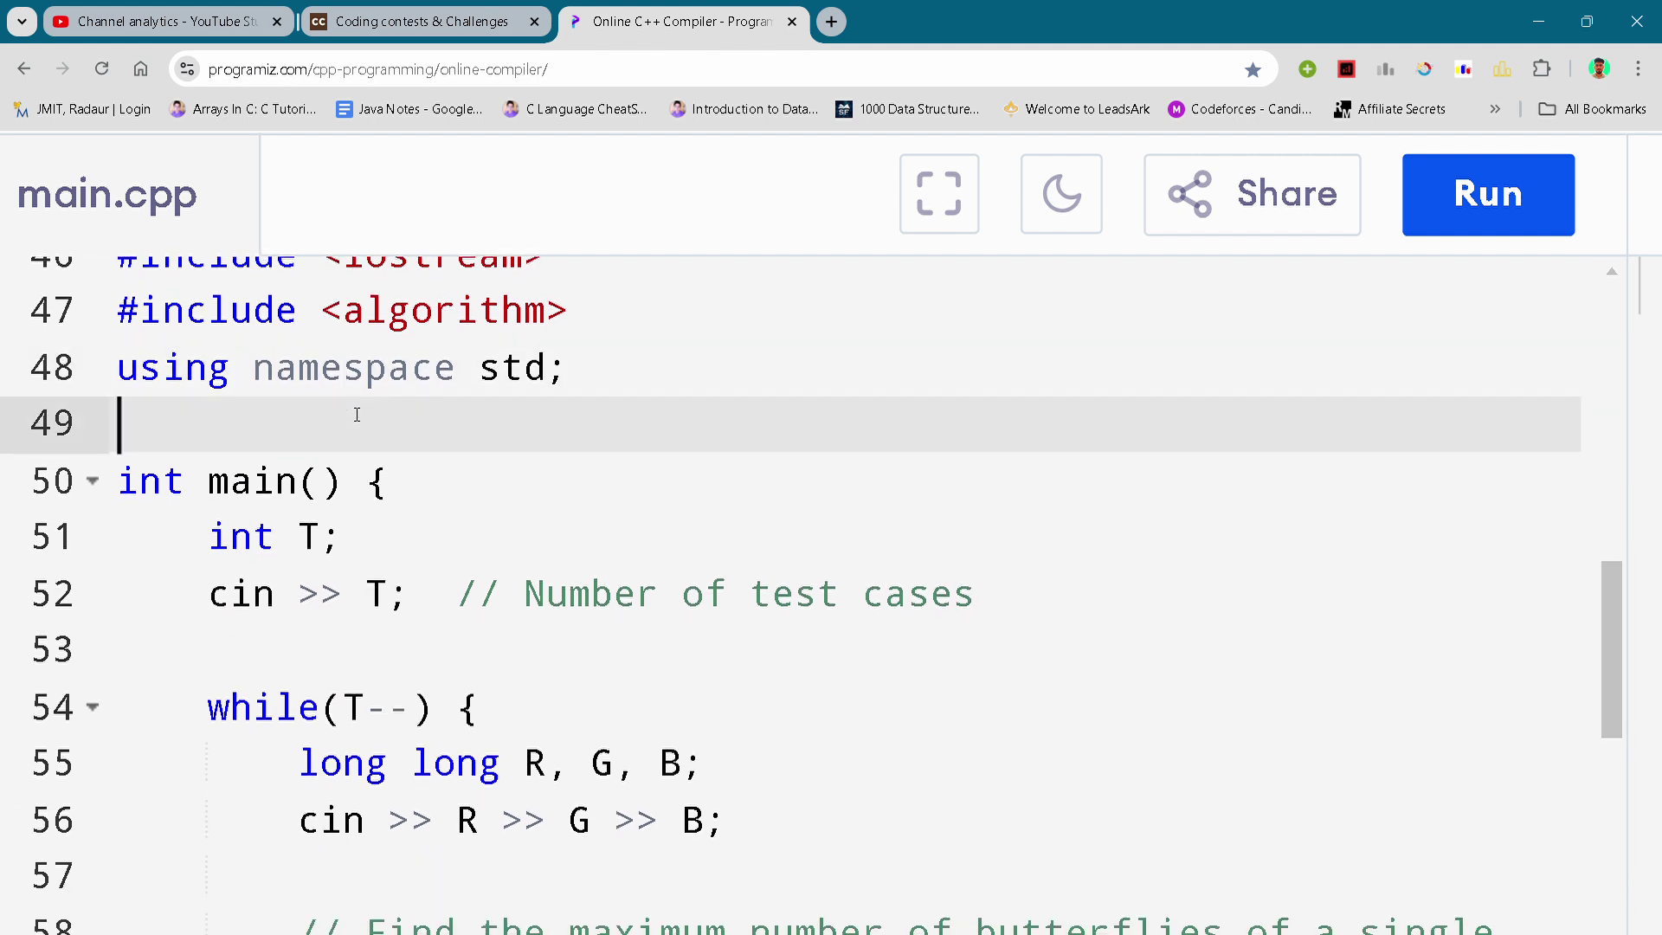
scroll(355, 413, "down", 3)
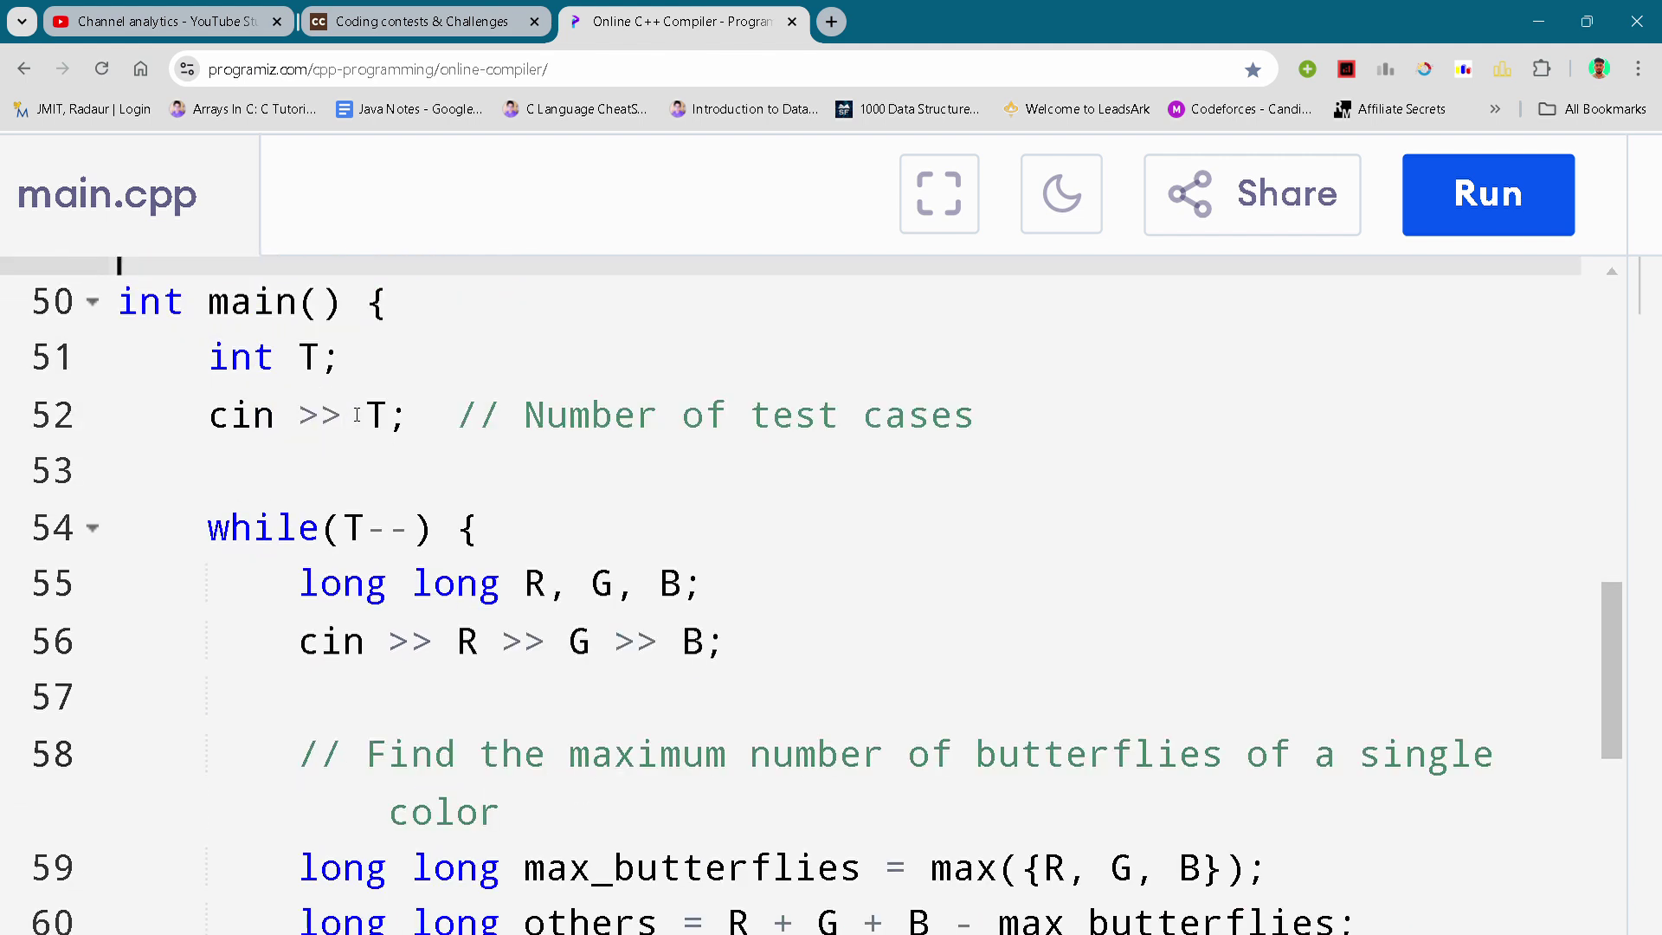
left_click(306, 474)
scroll(307, 474, "down", 2)
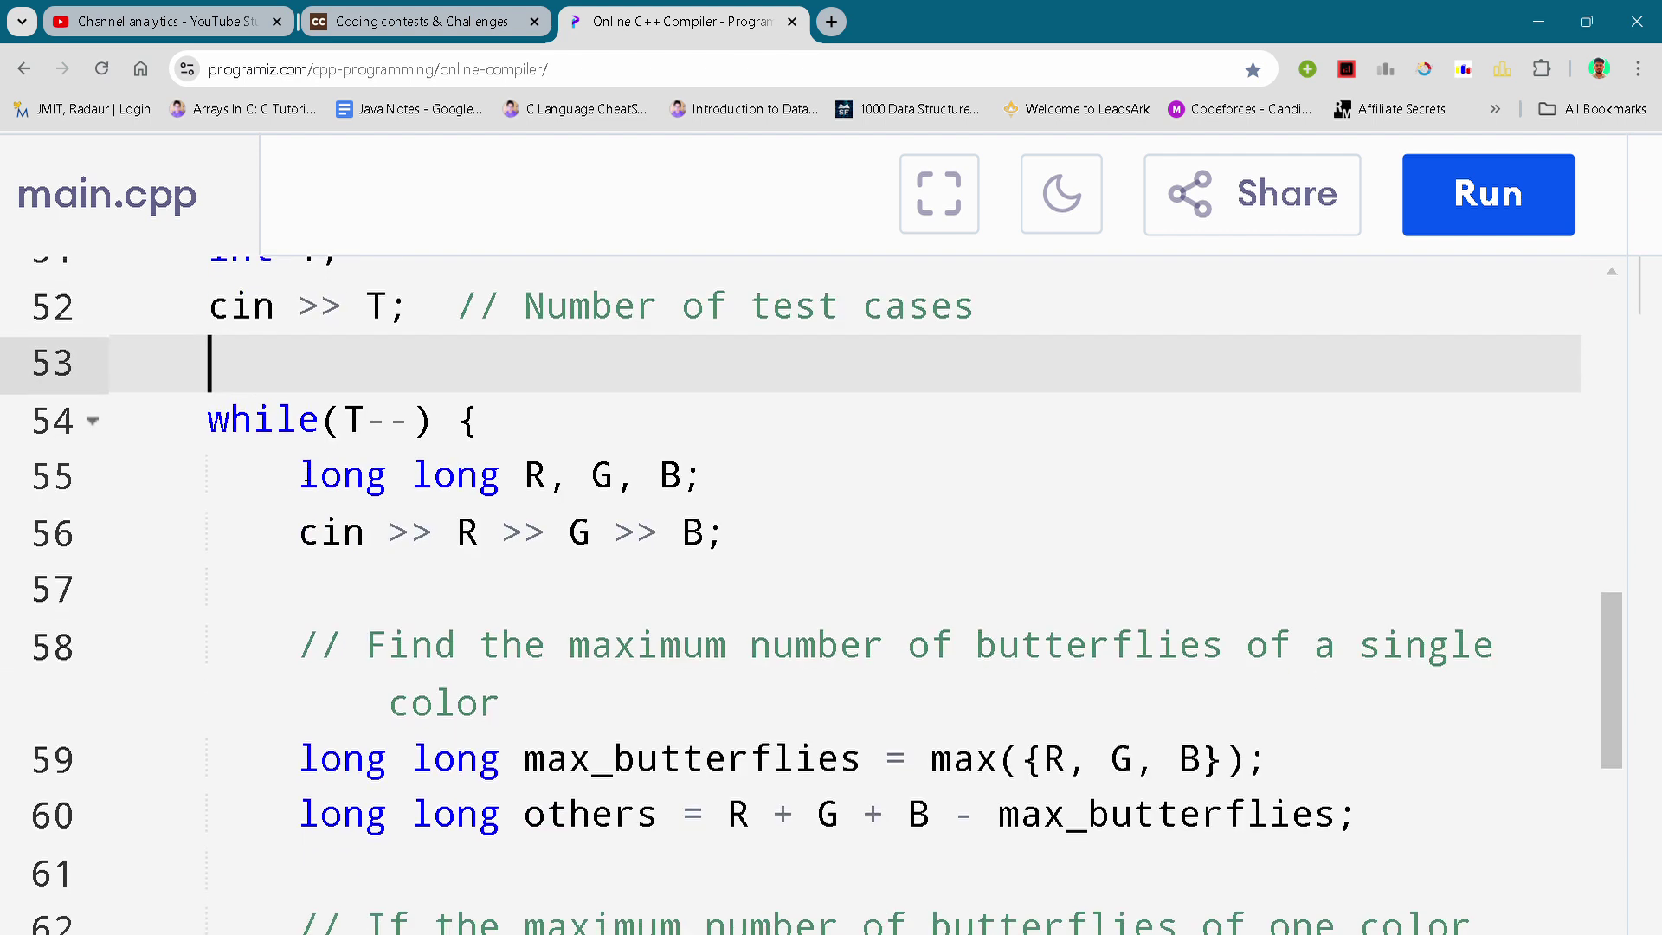
left_click(308, 475)
scroll(307, 474, "down", 1)
left_click(307, 491)
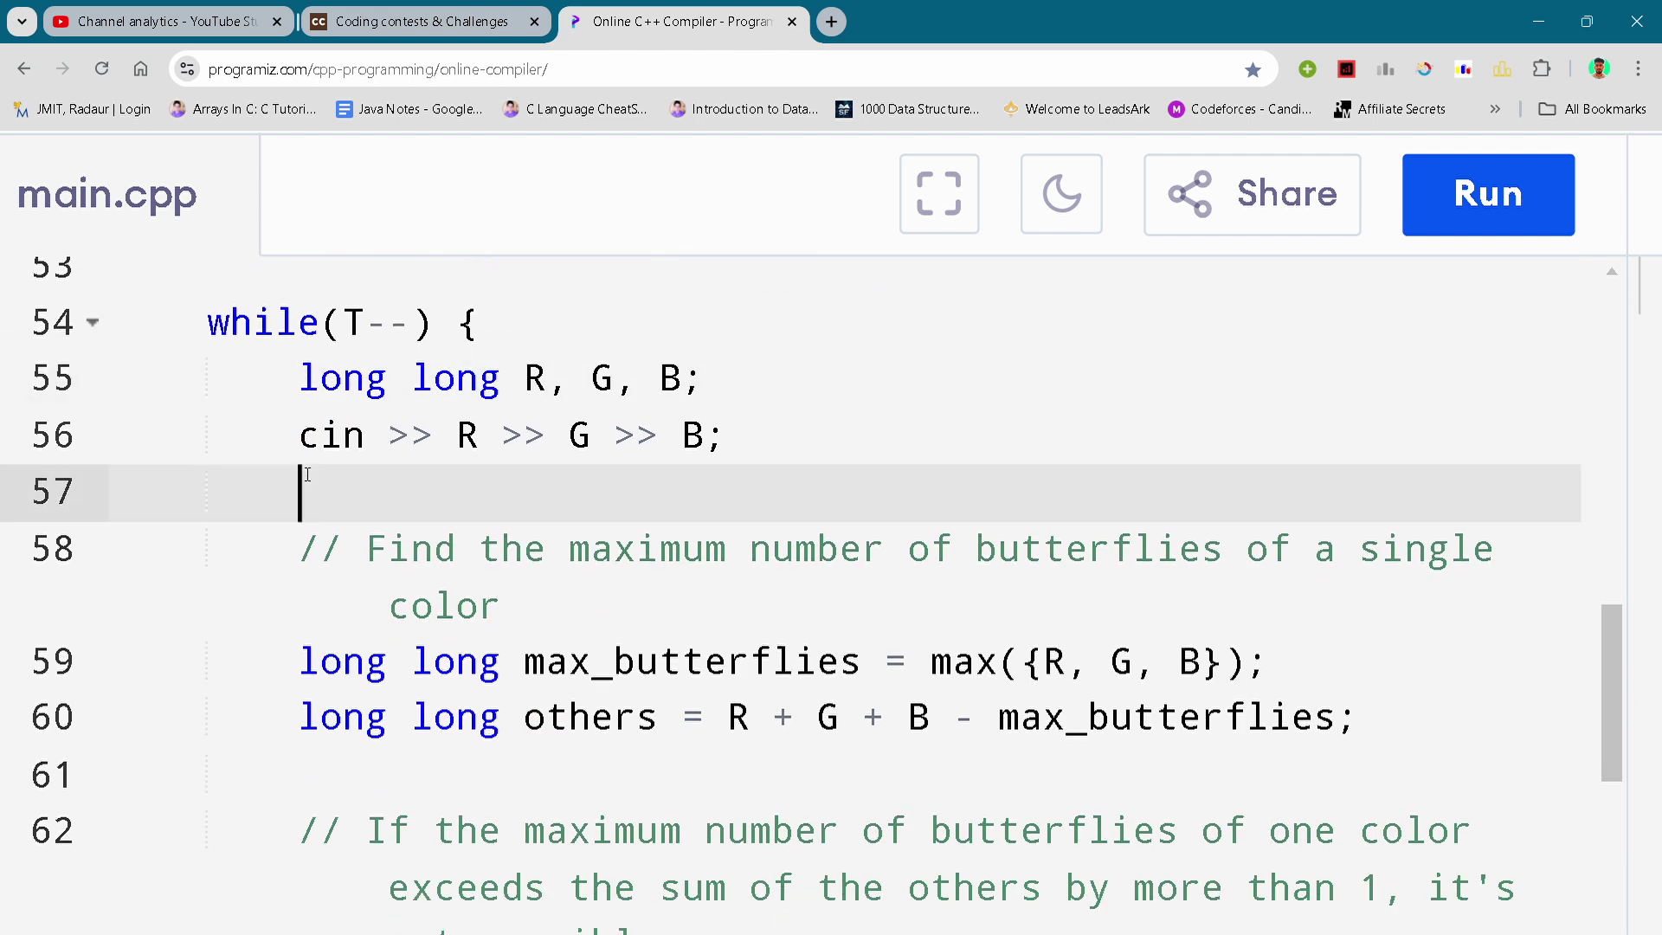
scroll(306, 477, "down", 1)
scroll(306, 477, "down", 1)
- Read the max_butterflies and others calculations, then the YES/NO if-else branches
left_click(307, 475)
left_click(294, 535)
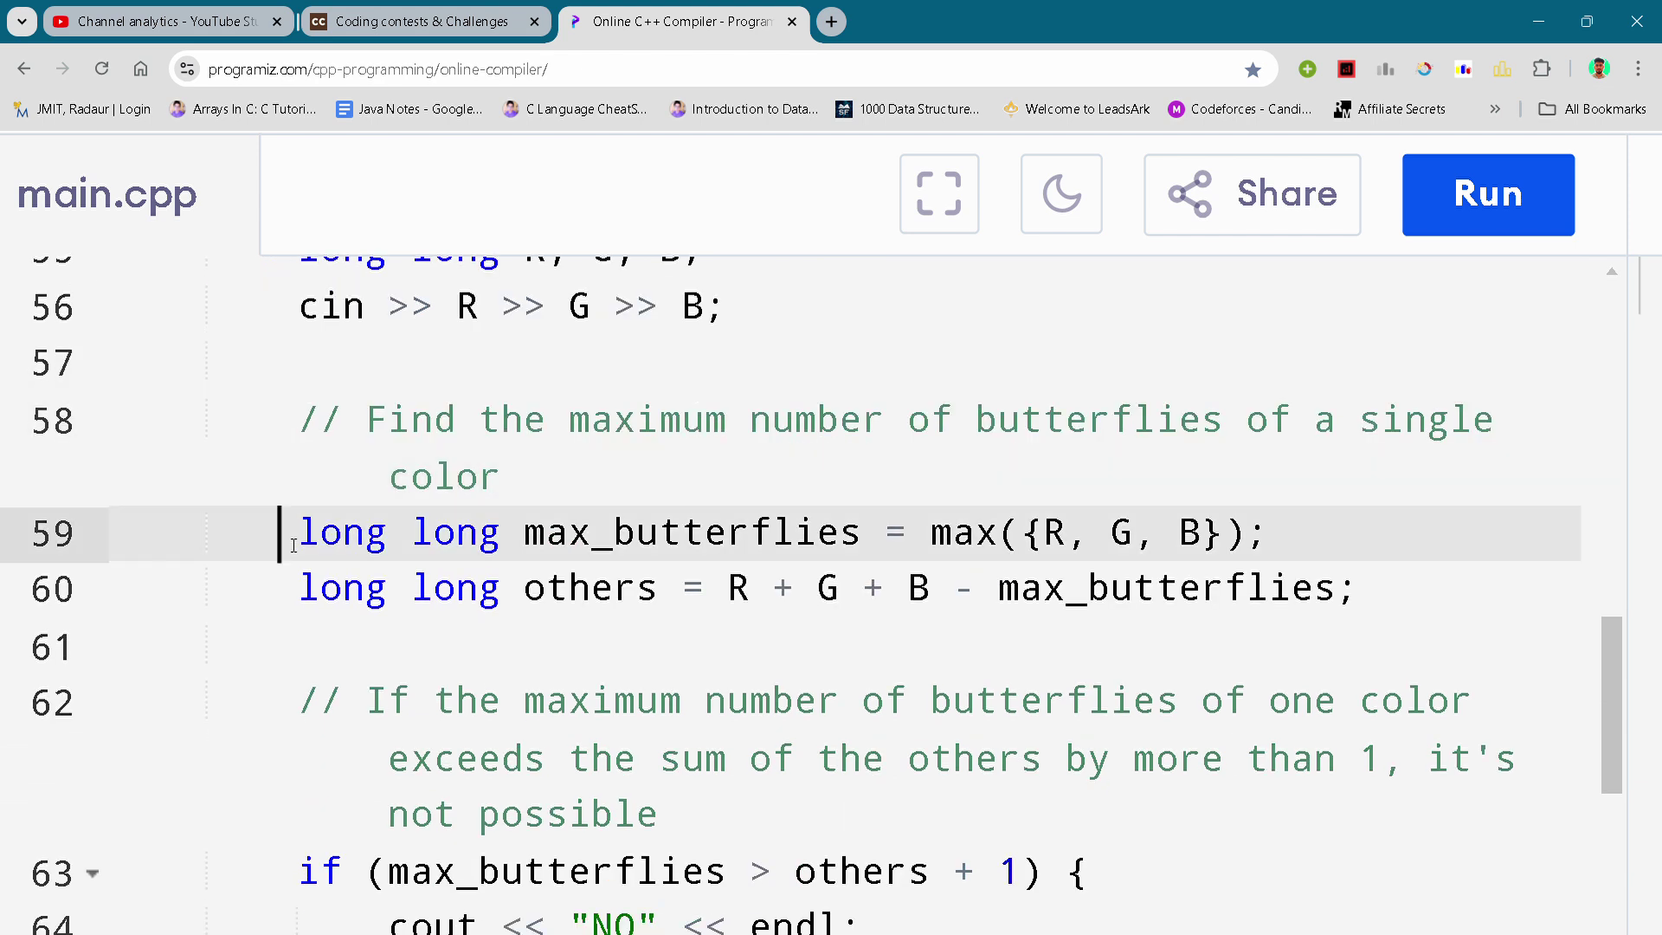
scroll(294, 543, "down", 1)
left_click(293, 571)
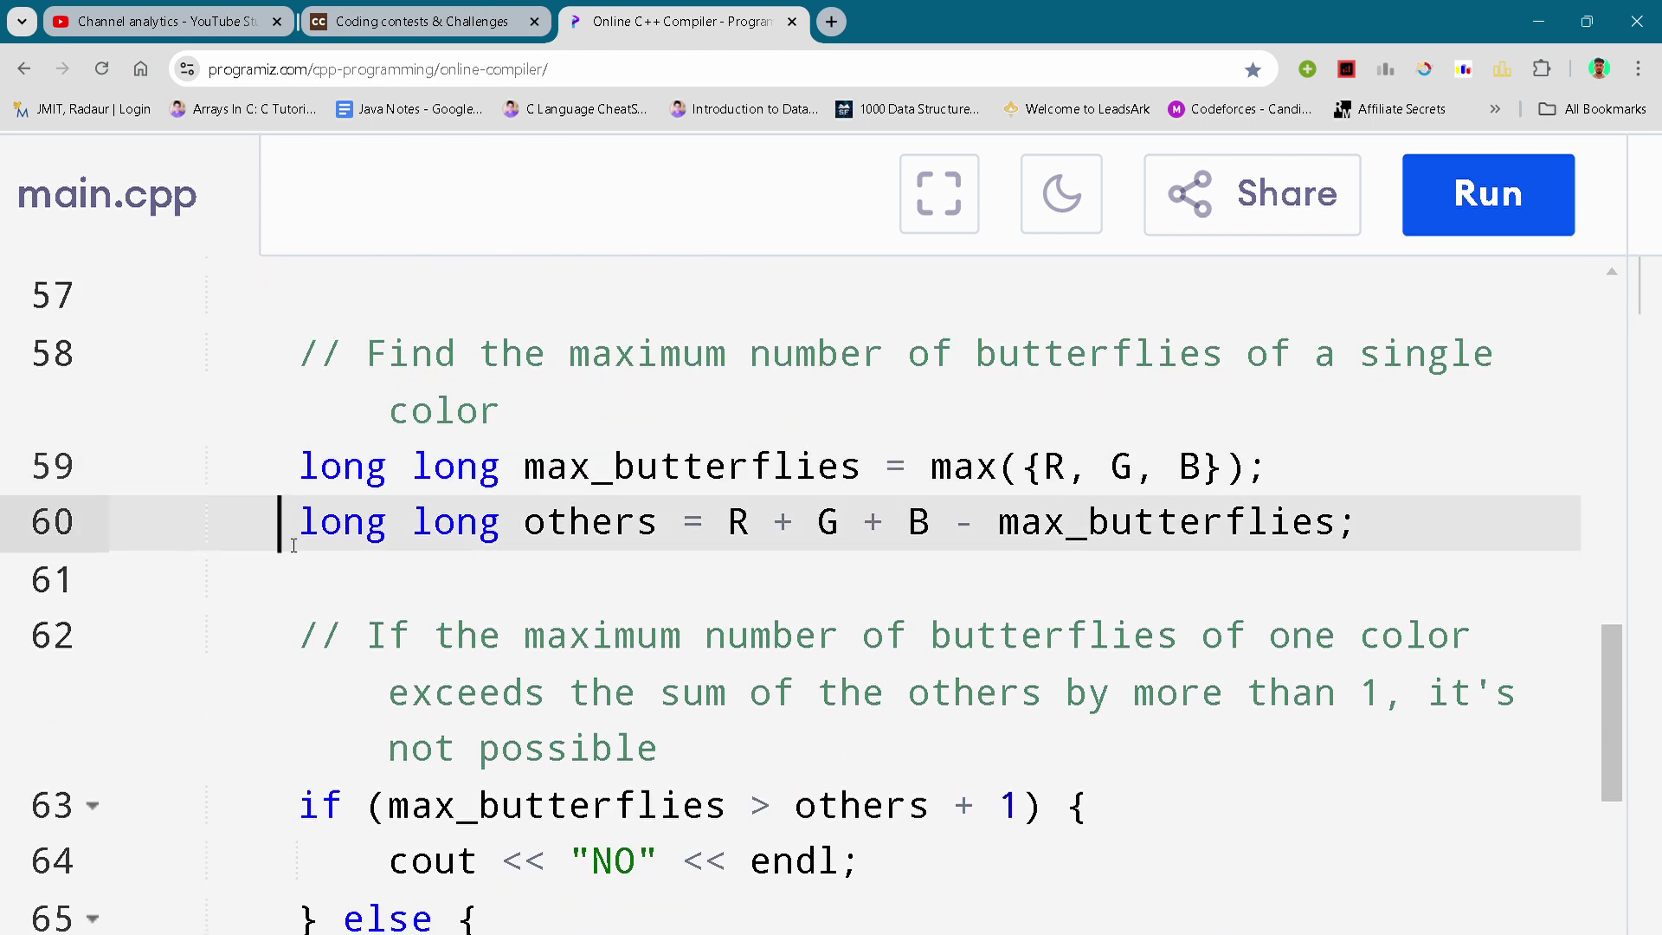
scroll(293, 543, "down", 1)
scroll(294, 543, "down", 1)
scroll(293, 543, "down", 1)
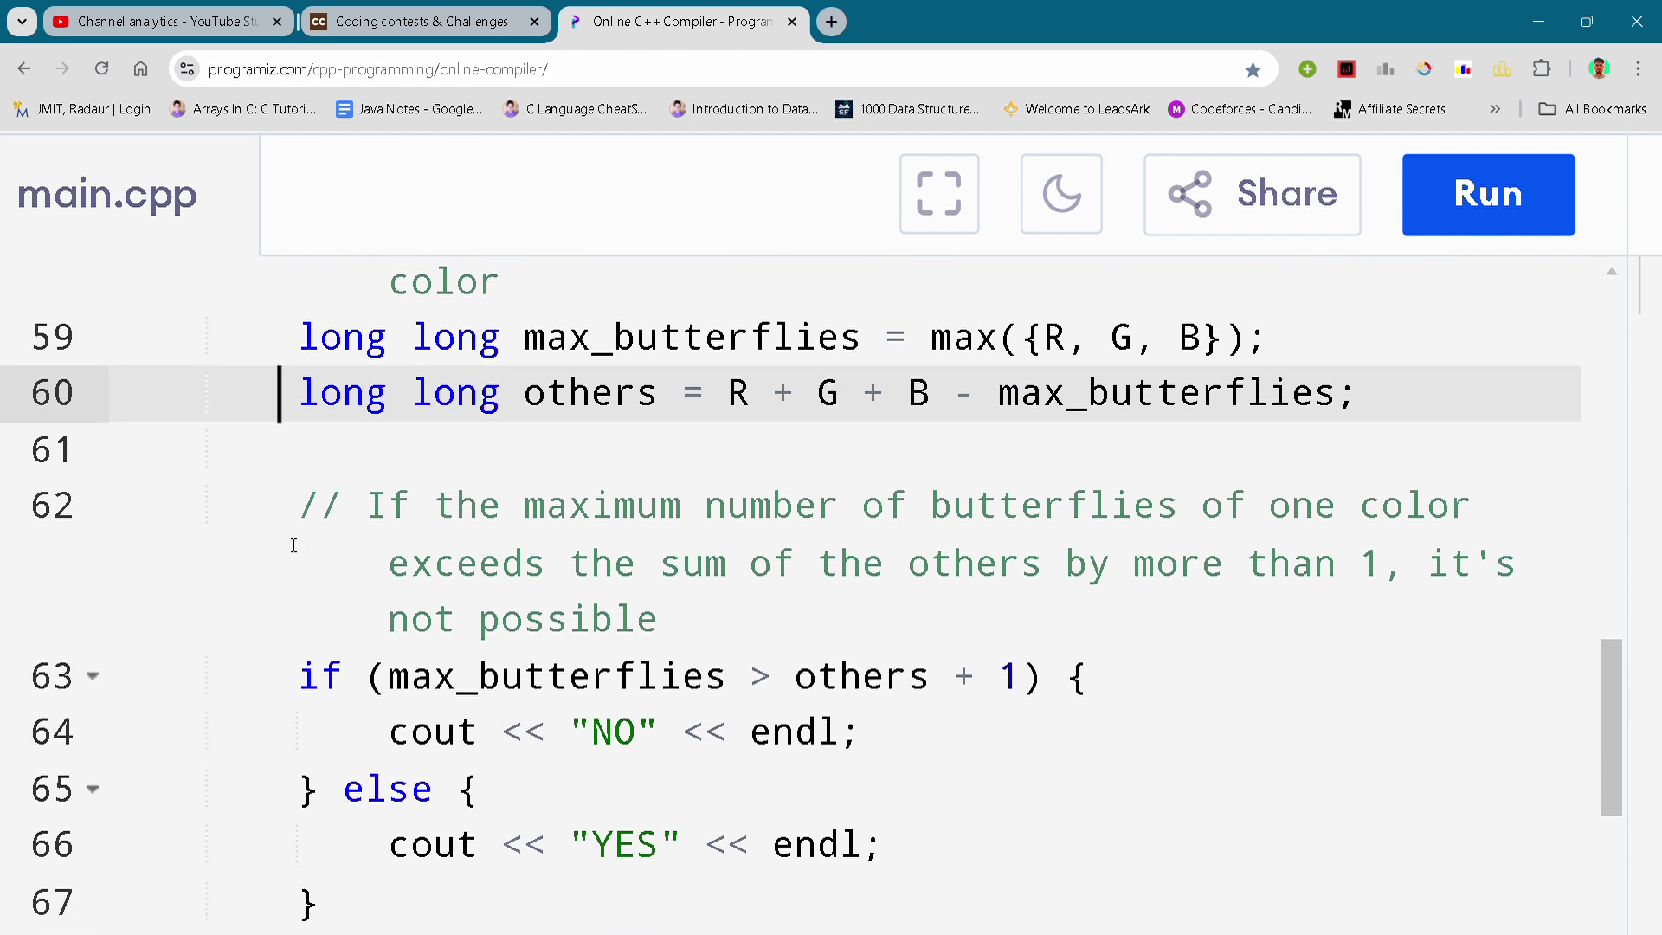
left_click(294, 543)
scroll(293, 544, "down", 1)
scroll(293, 542, "down", 1)
left_click(294, 542)
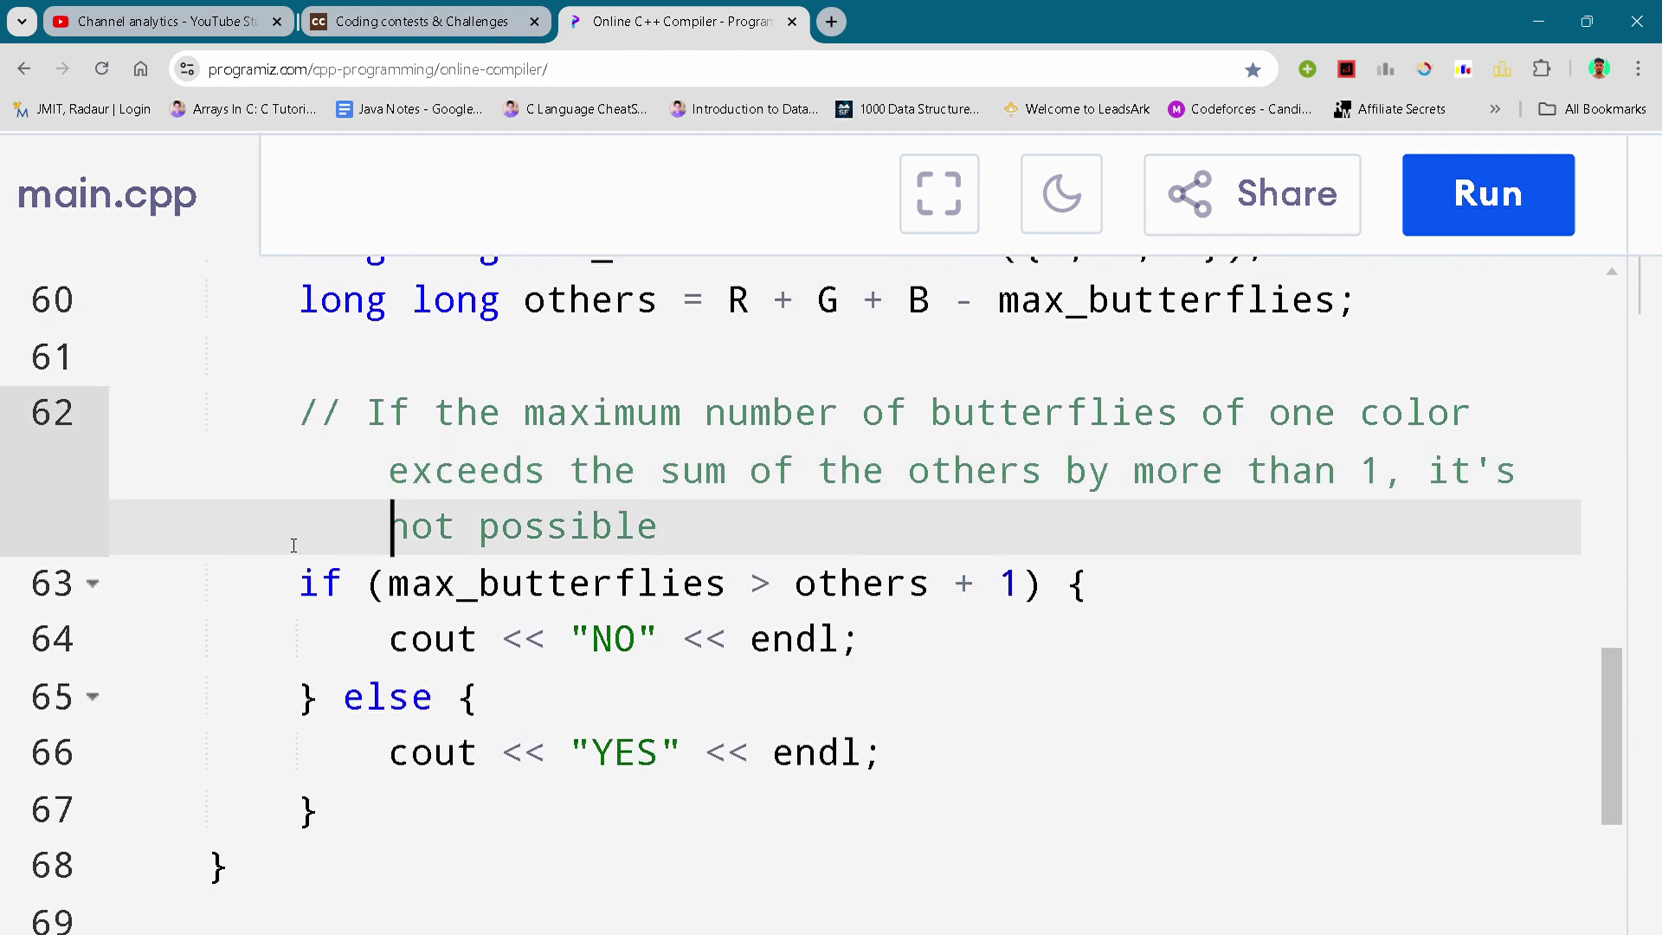
key("Down")
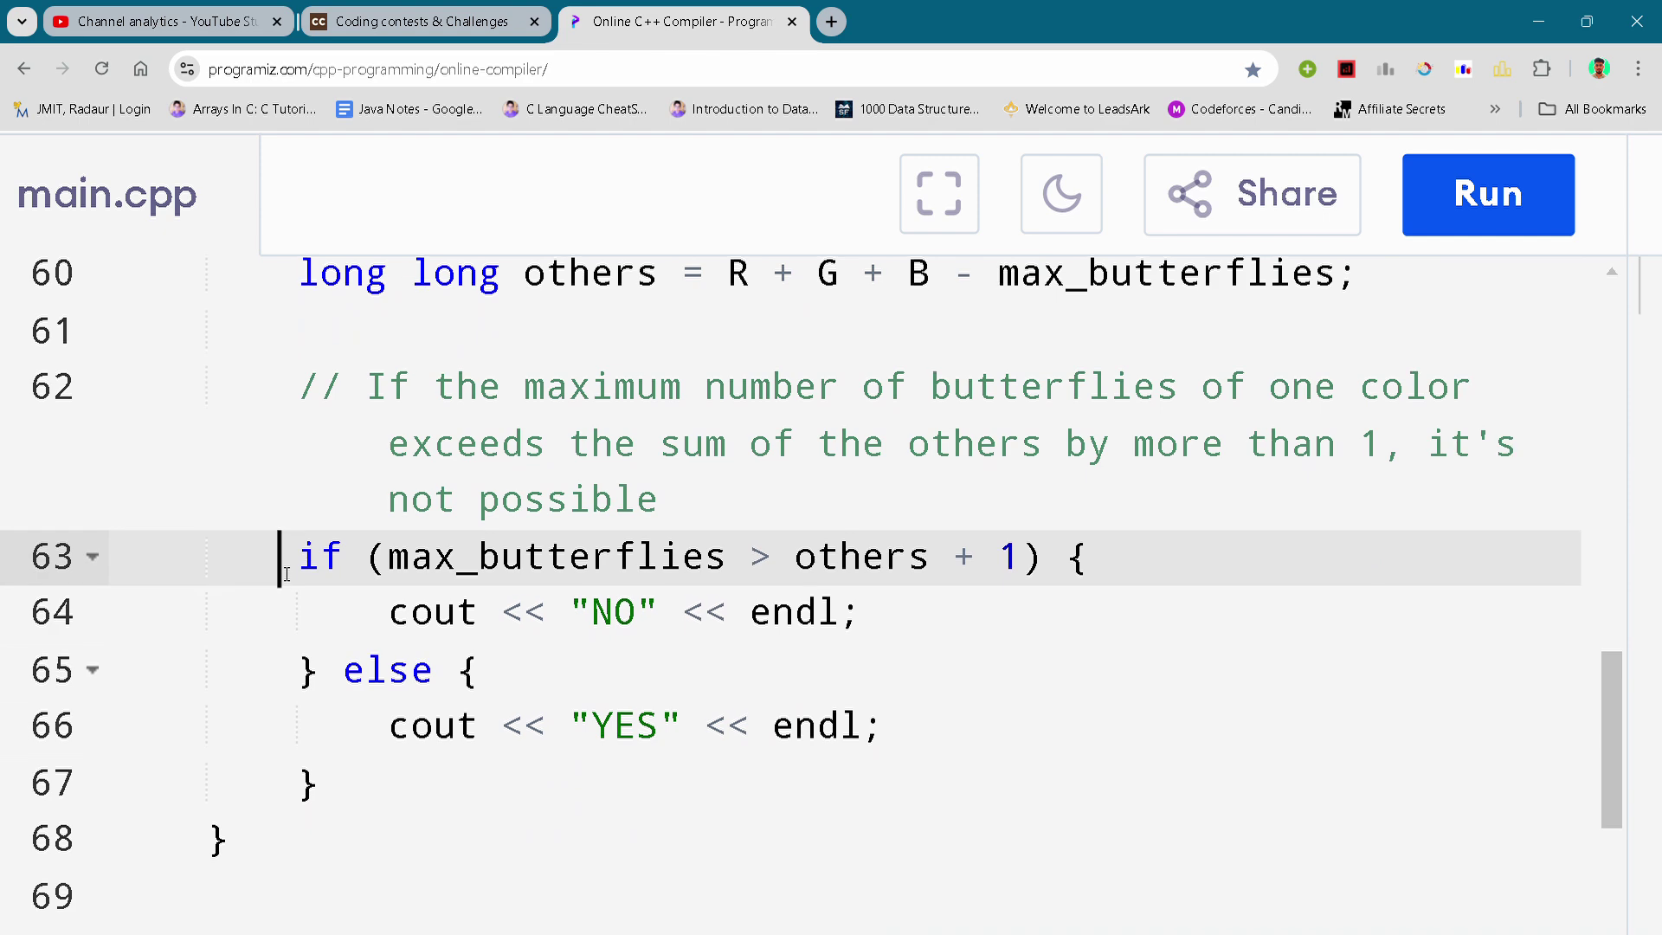
key("Down")
key("Down")
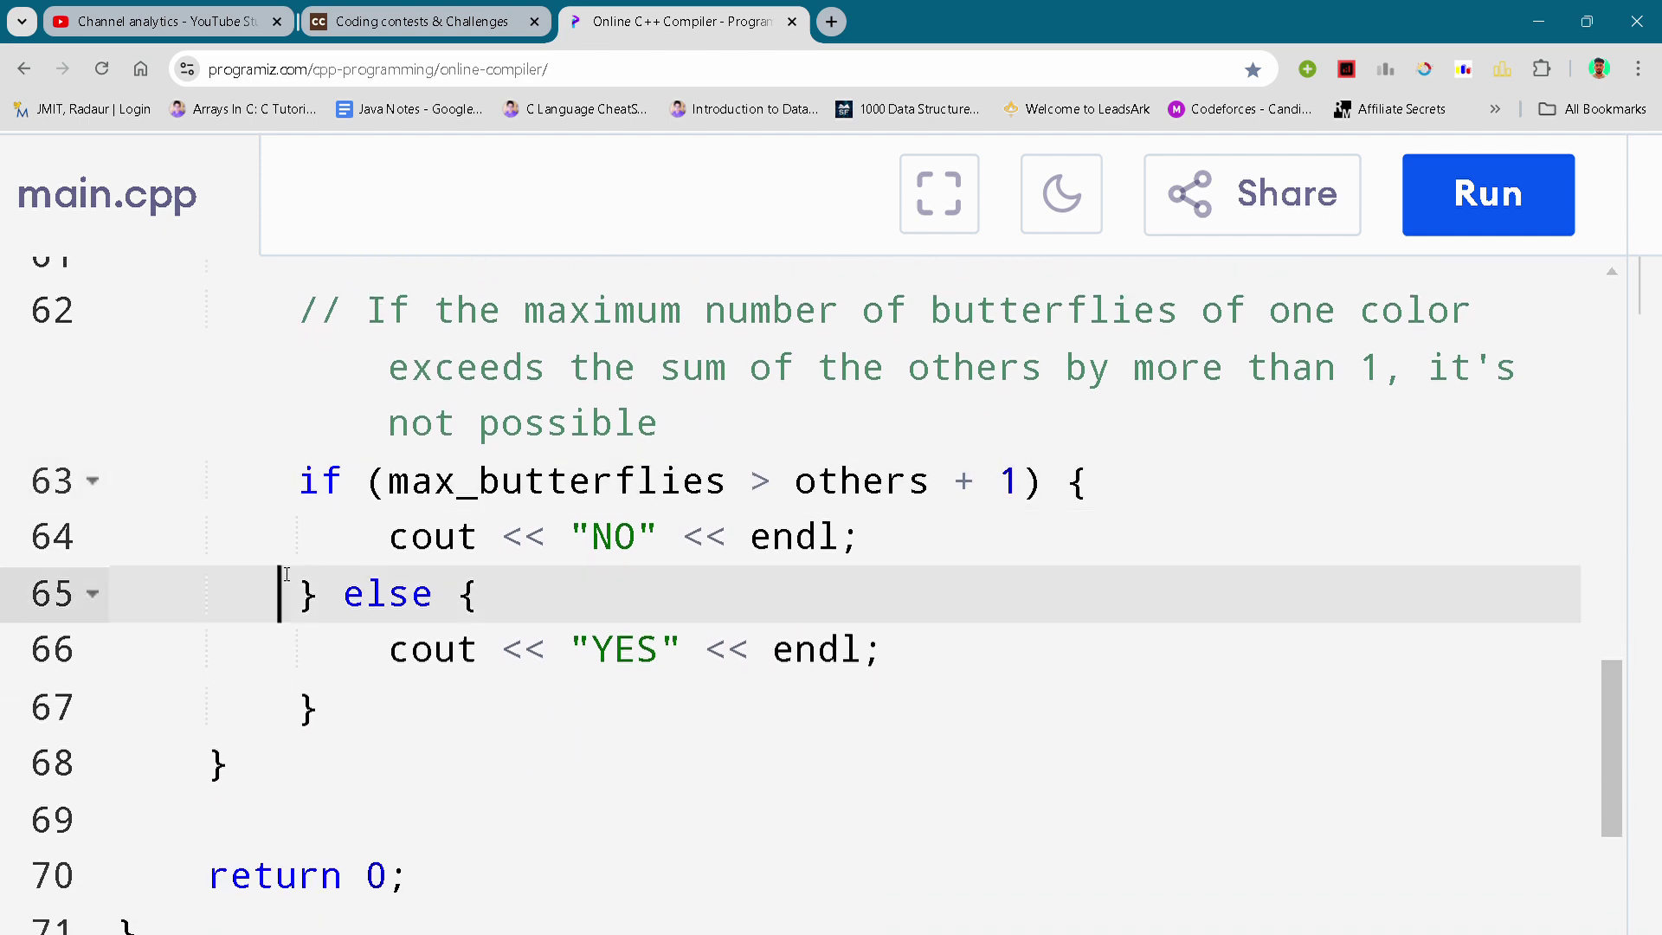
scroll(286, 576, "down", 1)
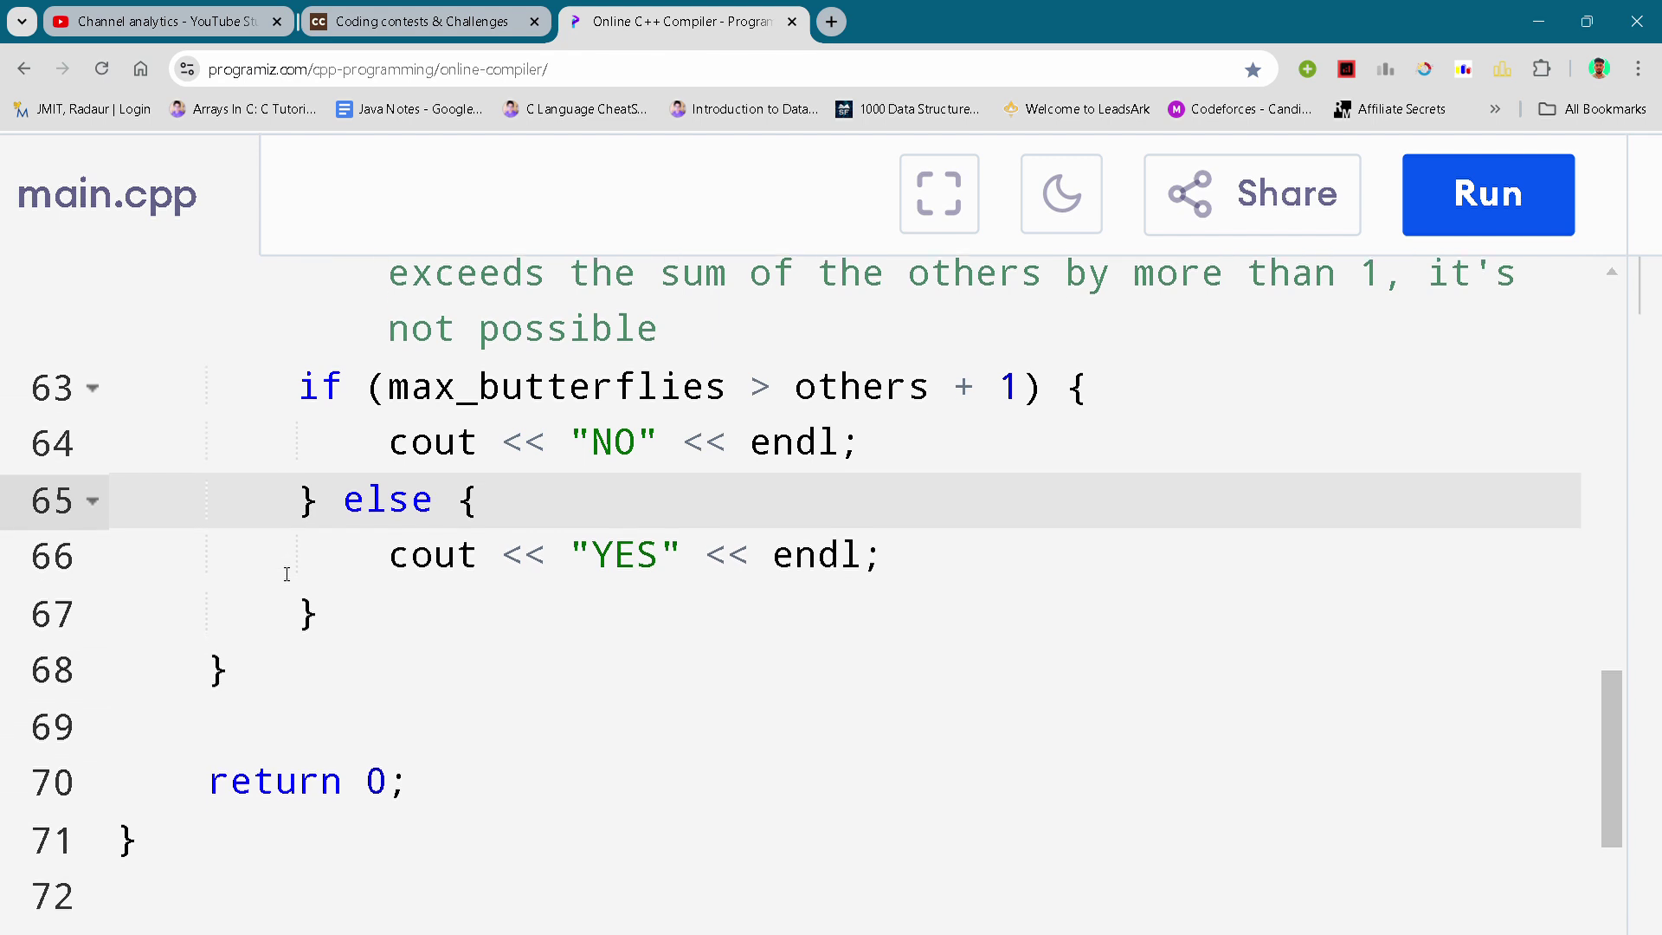